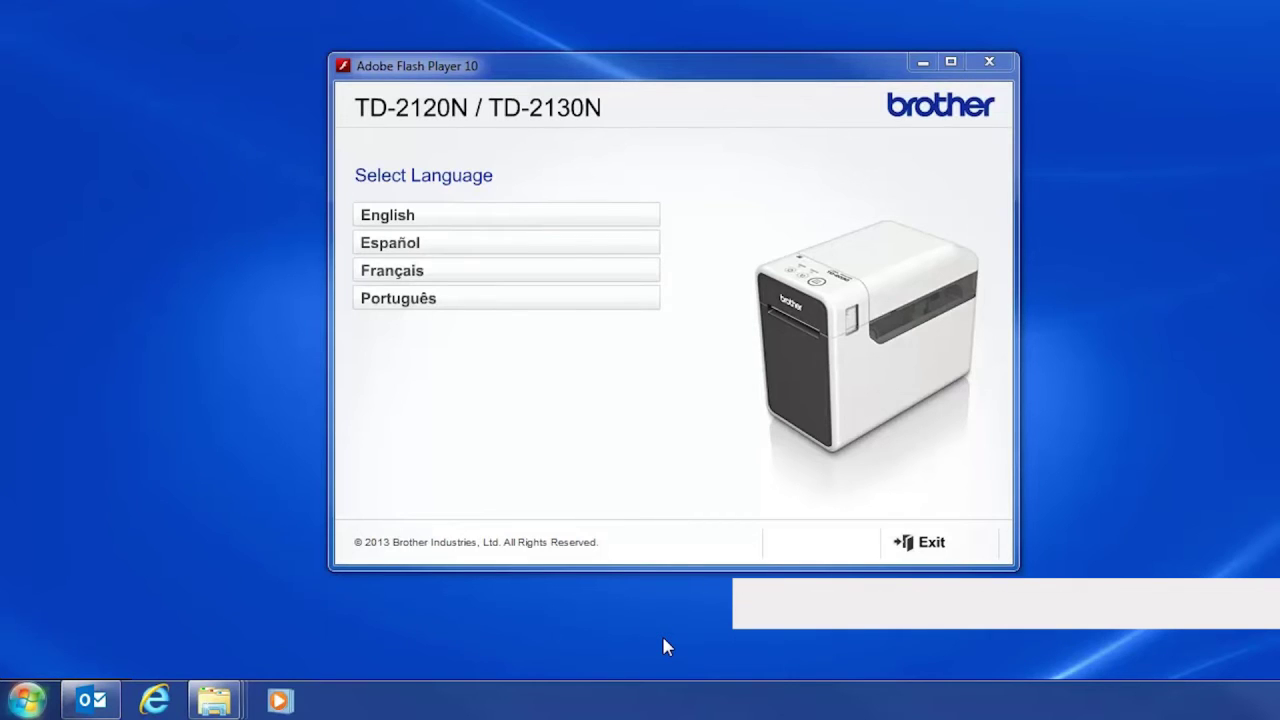
# Install the TD-2120N printer driver through the English installer's Custom Installation menu.
pyautogui.click(533, 217)
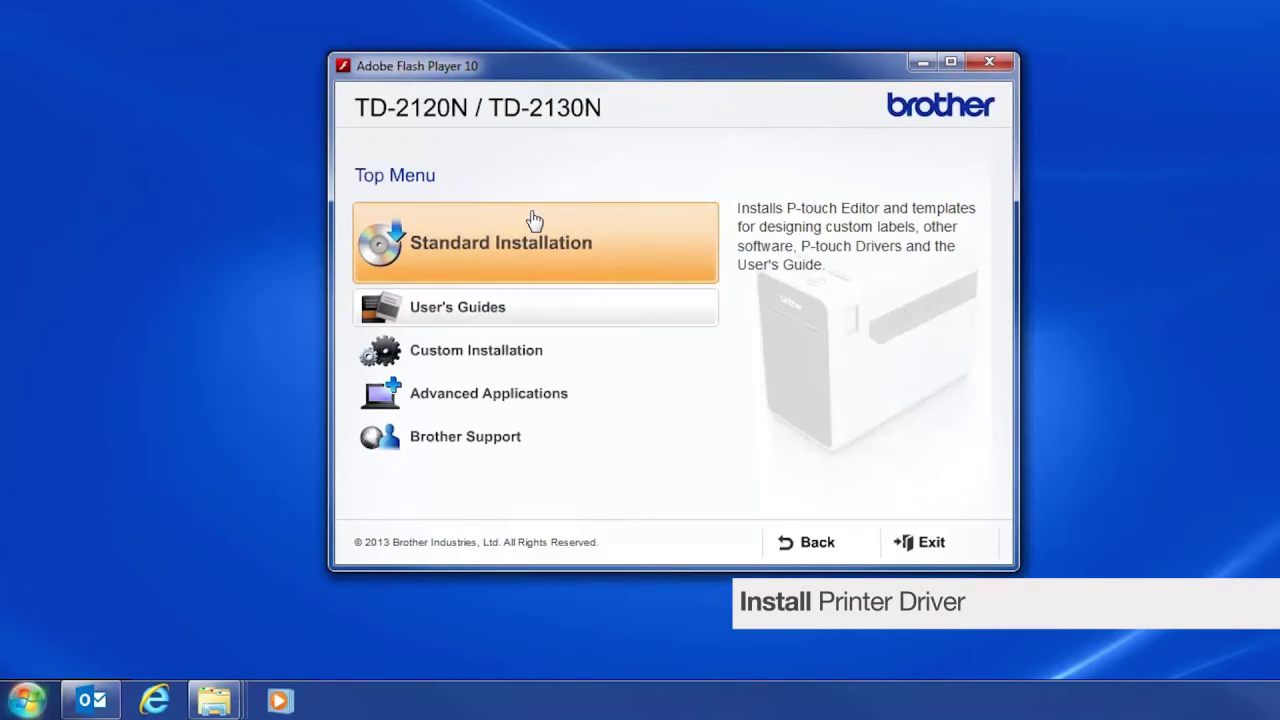
pyautogui.click(492, 360)
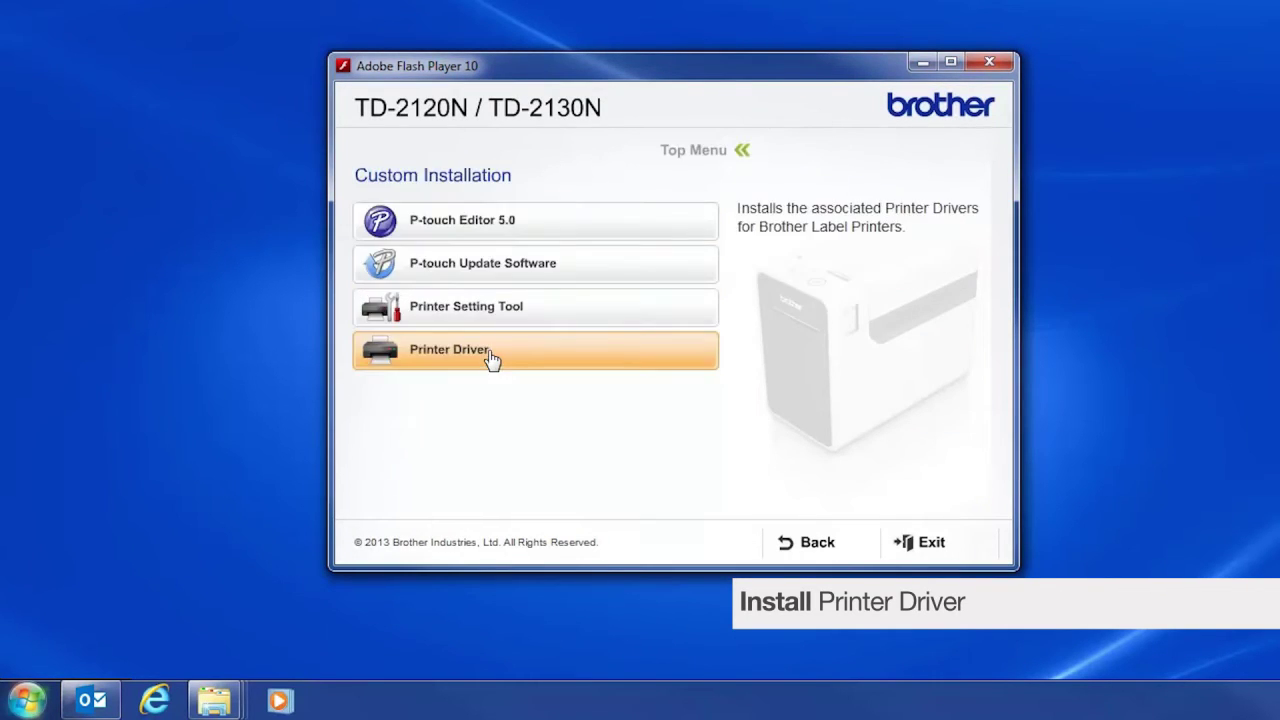
pyautogui.click(492, 360)
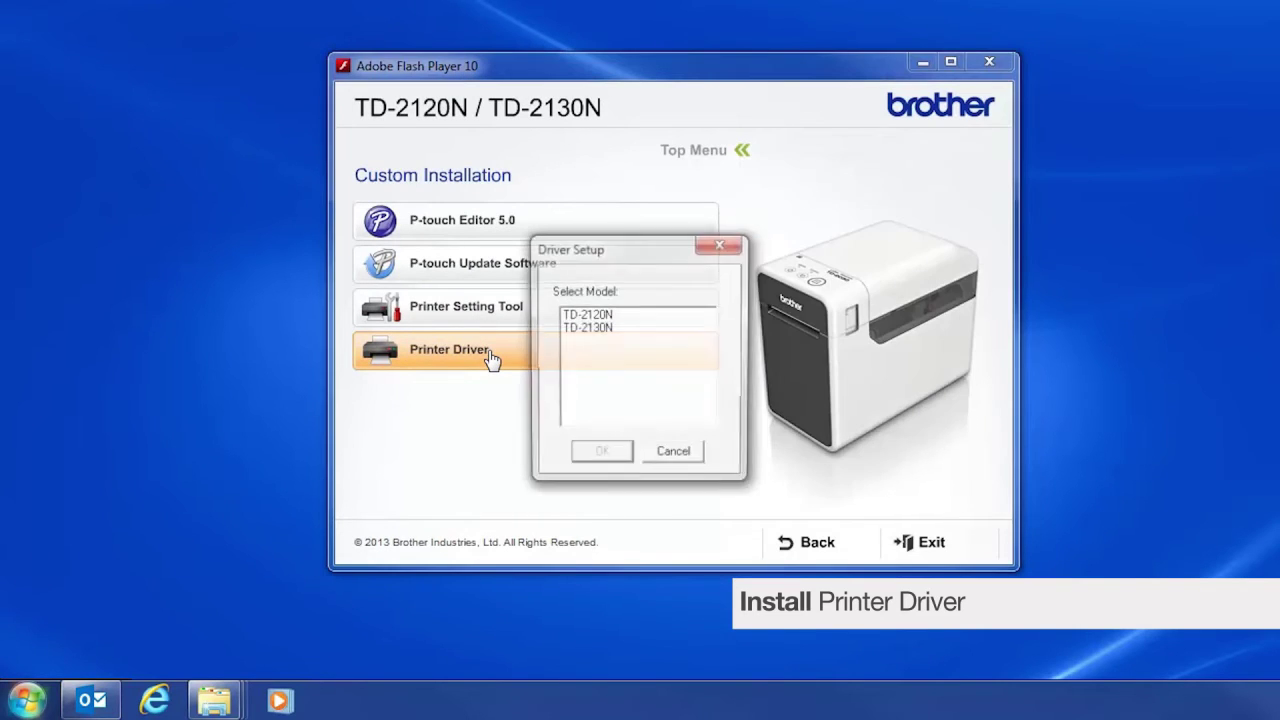
pyautogui.click(597, 318)
pyautogui.click(600, 456)
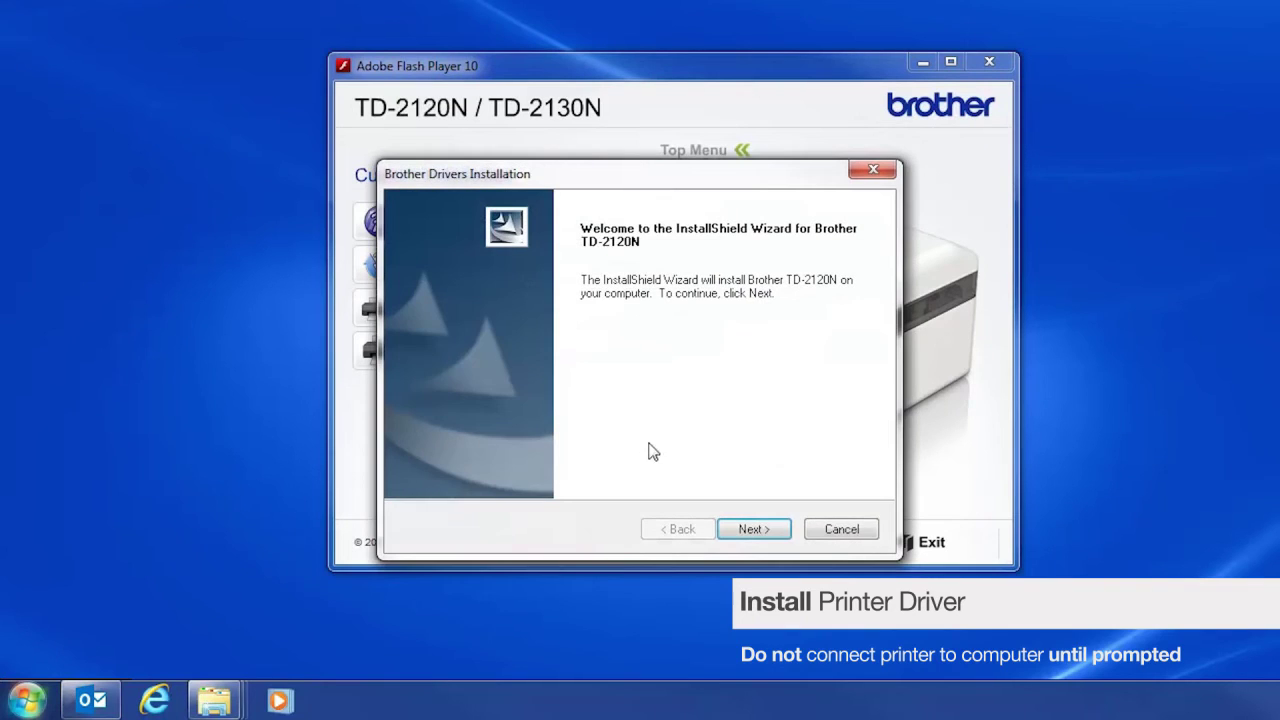
pyautogui.click(753, 530)
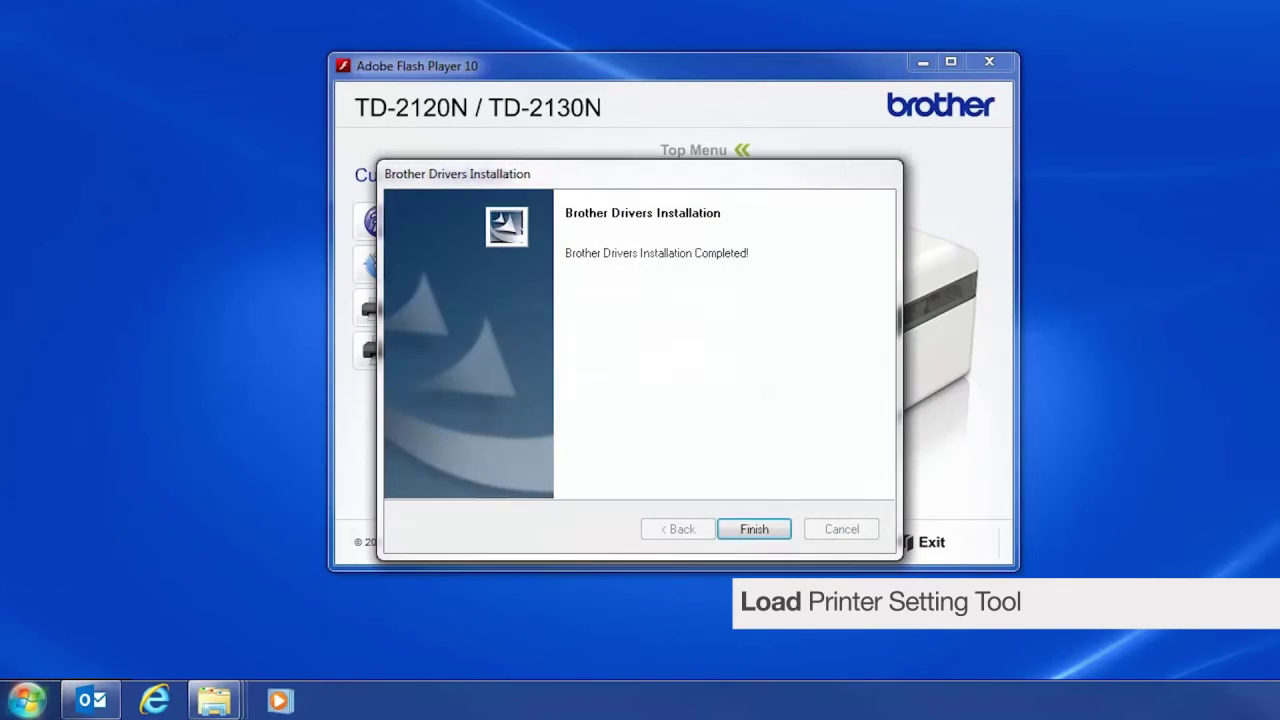
pyautogui.click(755, 535)
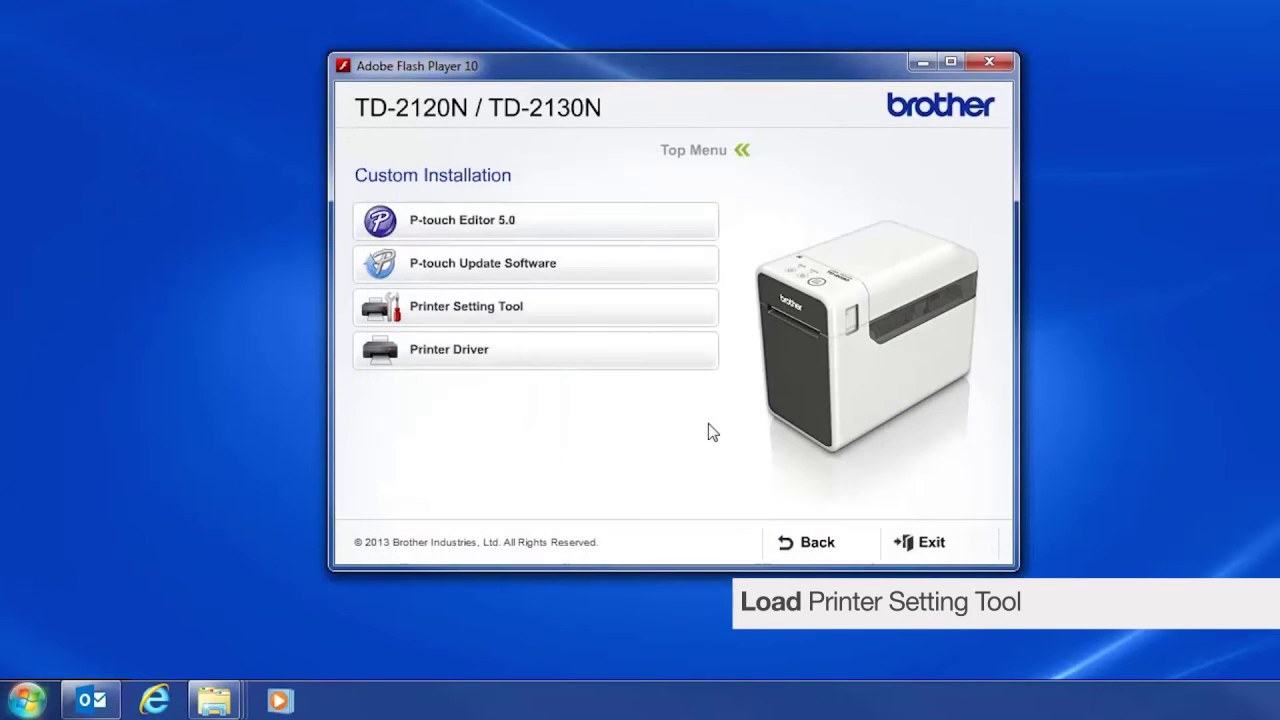
# Install the Printer Setting Tool and exit the Brother installer.
pyautogui.click(553, 313)
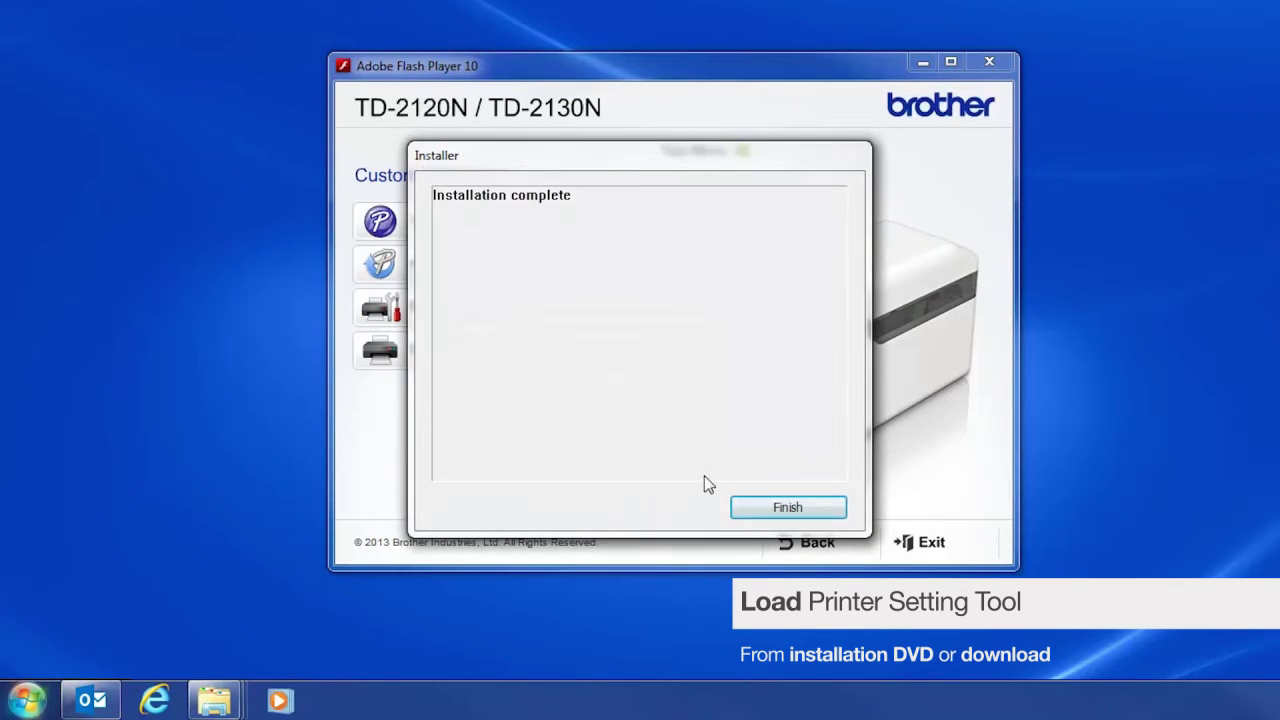
pyautogui.click(772, 510)
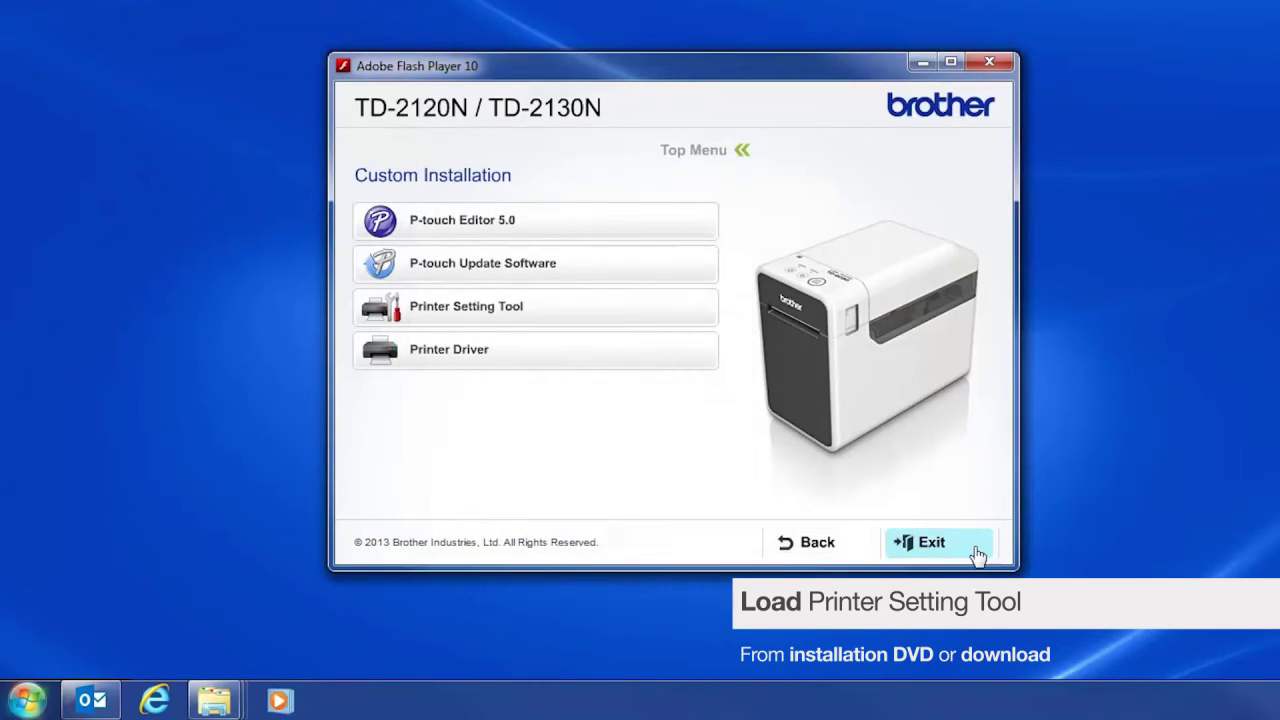
pyautogui.click(974, 552)
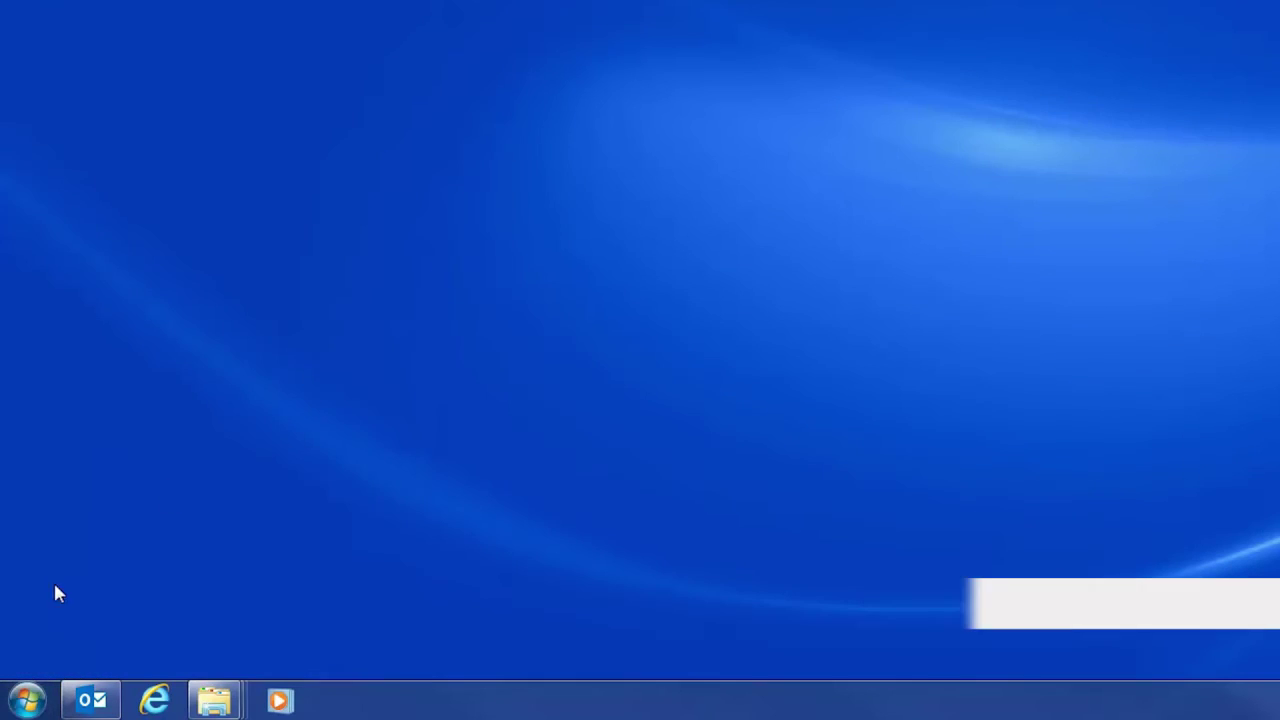
# Launch Printer Setting Tool from Start > All Programs > Brother > Label & Mobile Printer.
pyautogui.click(30, 700)
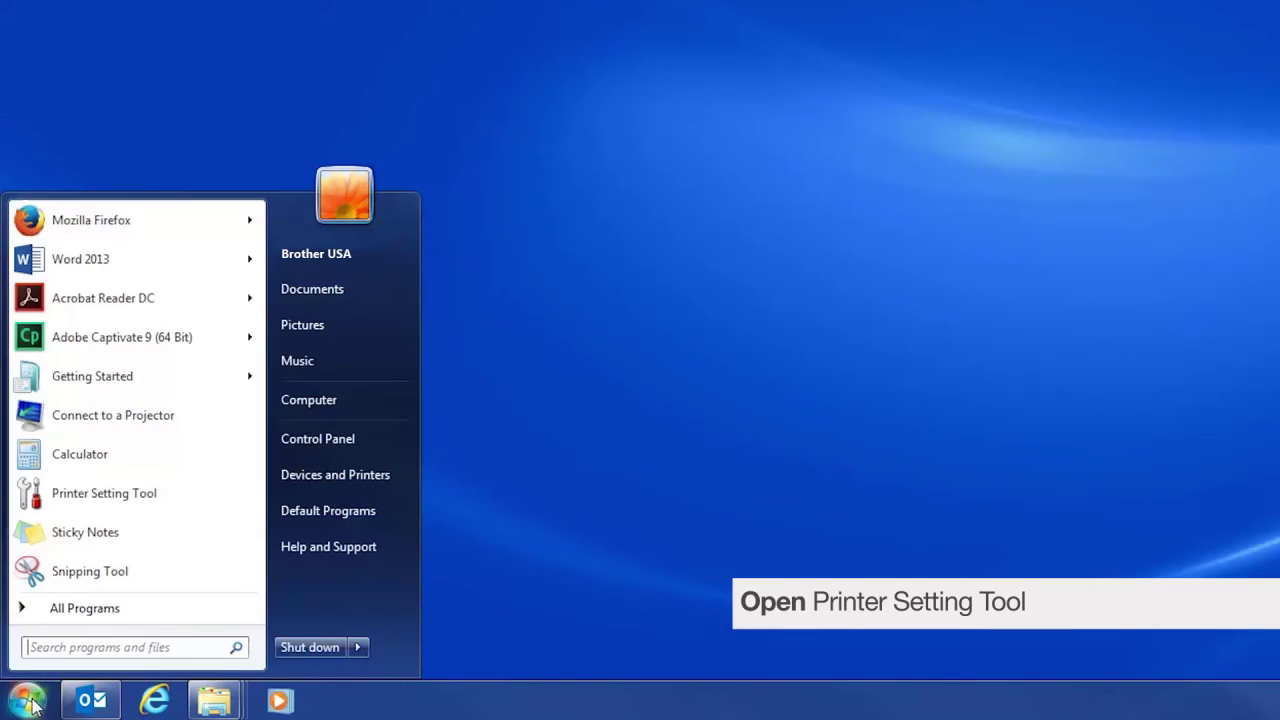
pyautogui.click(79, 611)
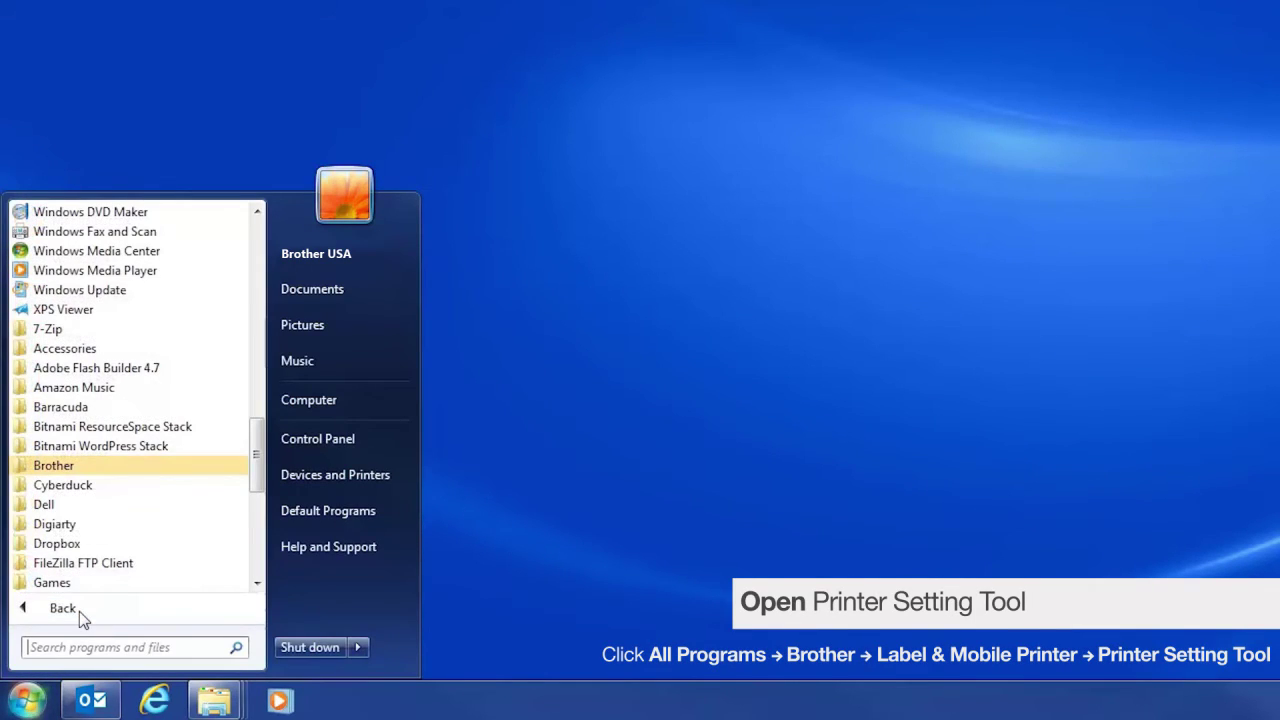
pyautogui.click(80, 470)
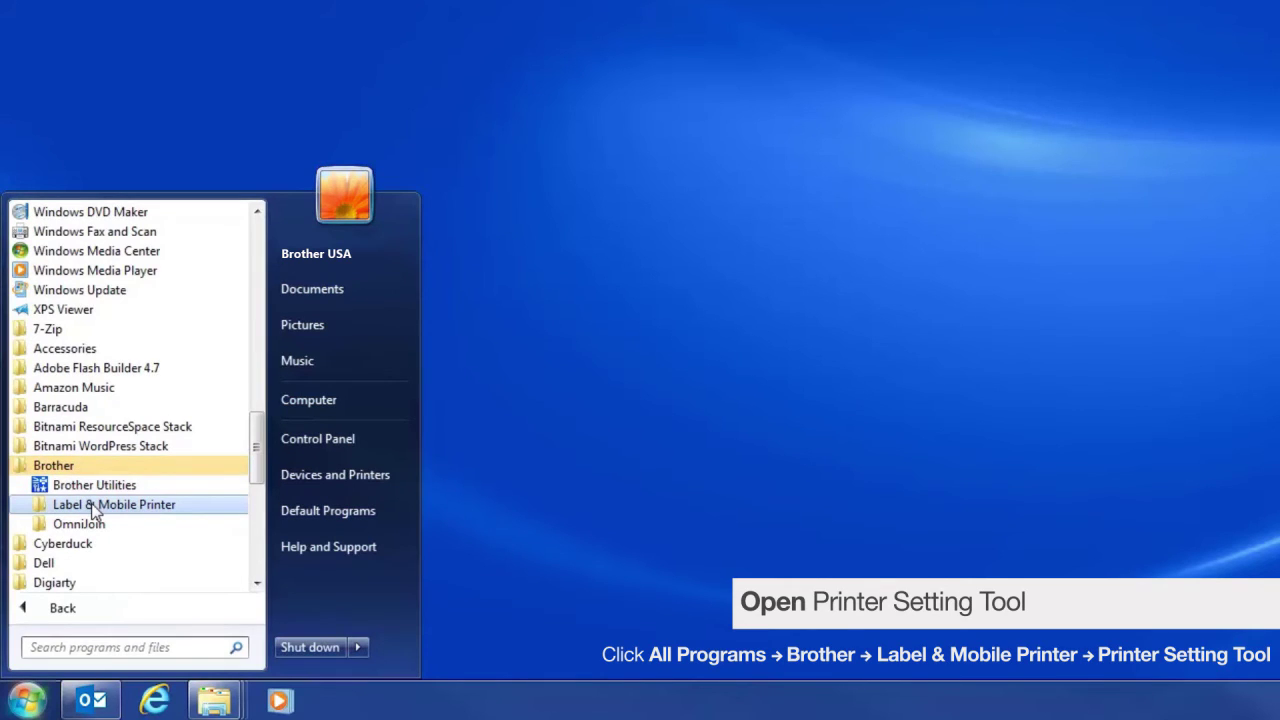
pyautogui.click(90, 504)
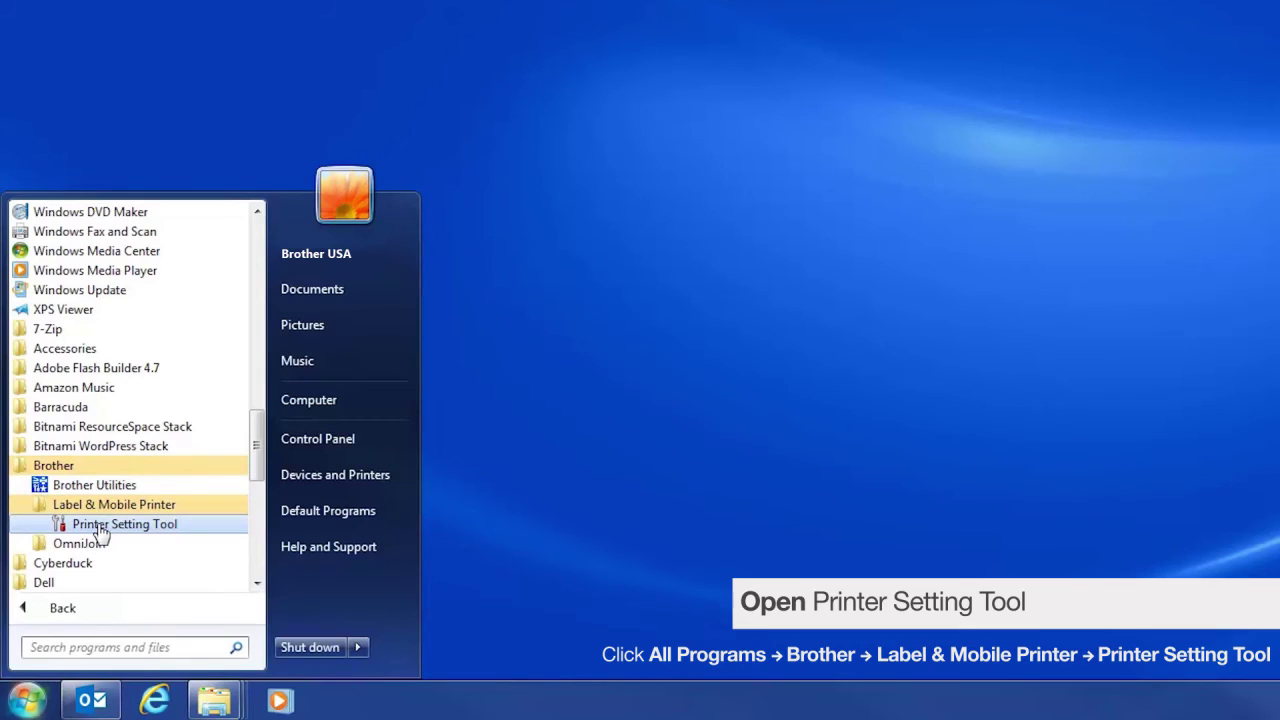
pyautogui.click(101, 527)
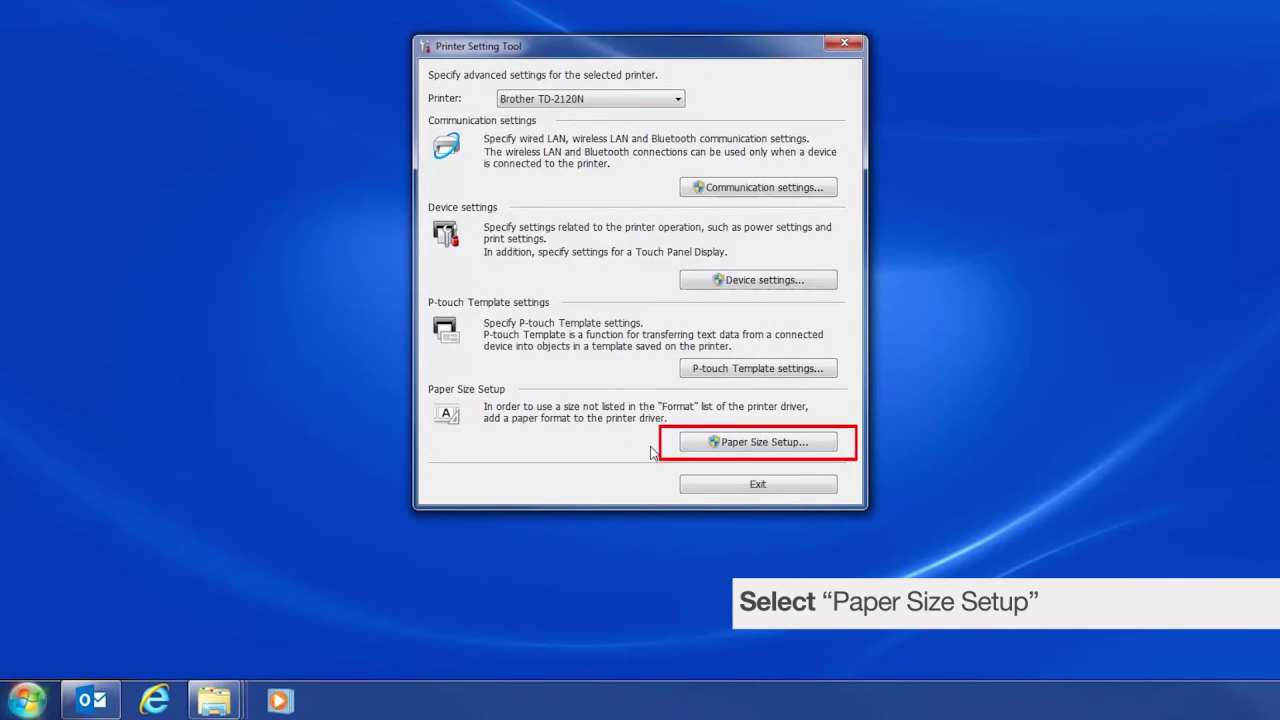
# In Paper Size Setup, register the RD 1.1" x 1.1" size with the TD-2120N printer.
pyautogui.click(750, 443)
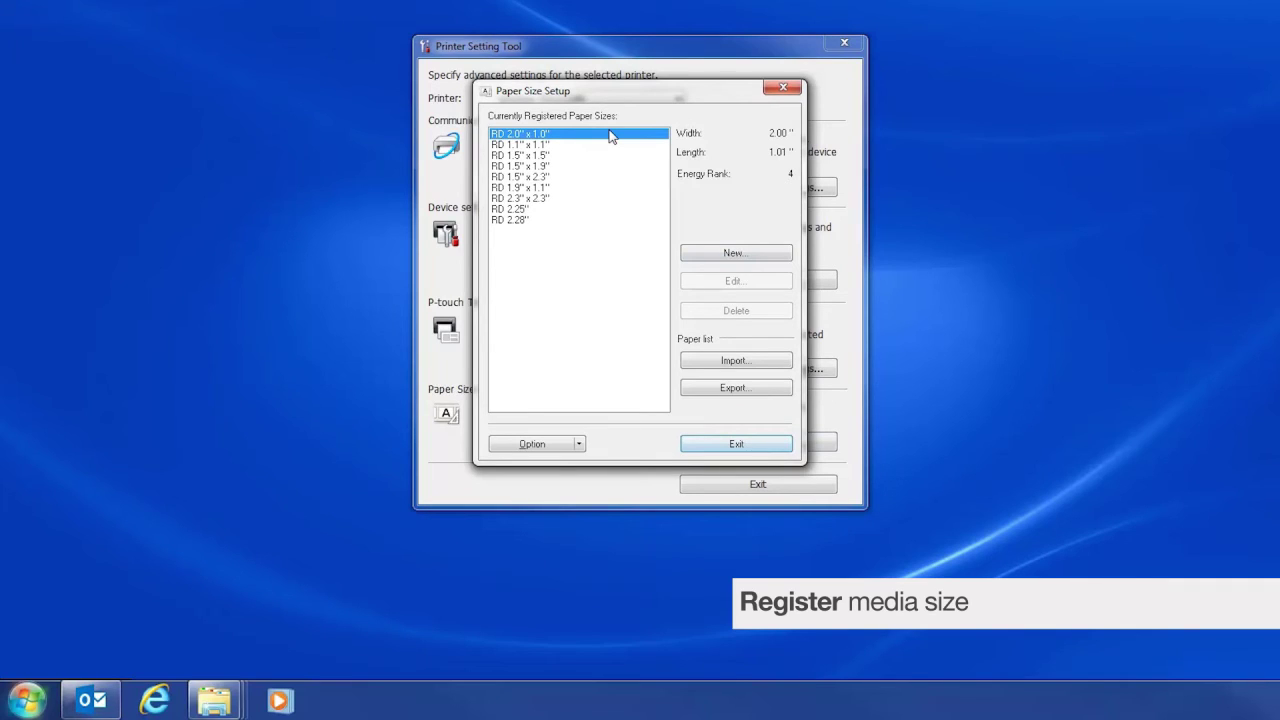
pyautogui.click(527, 148)
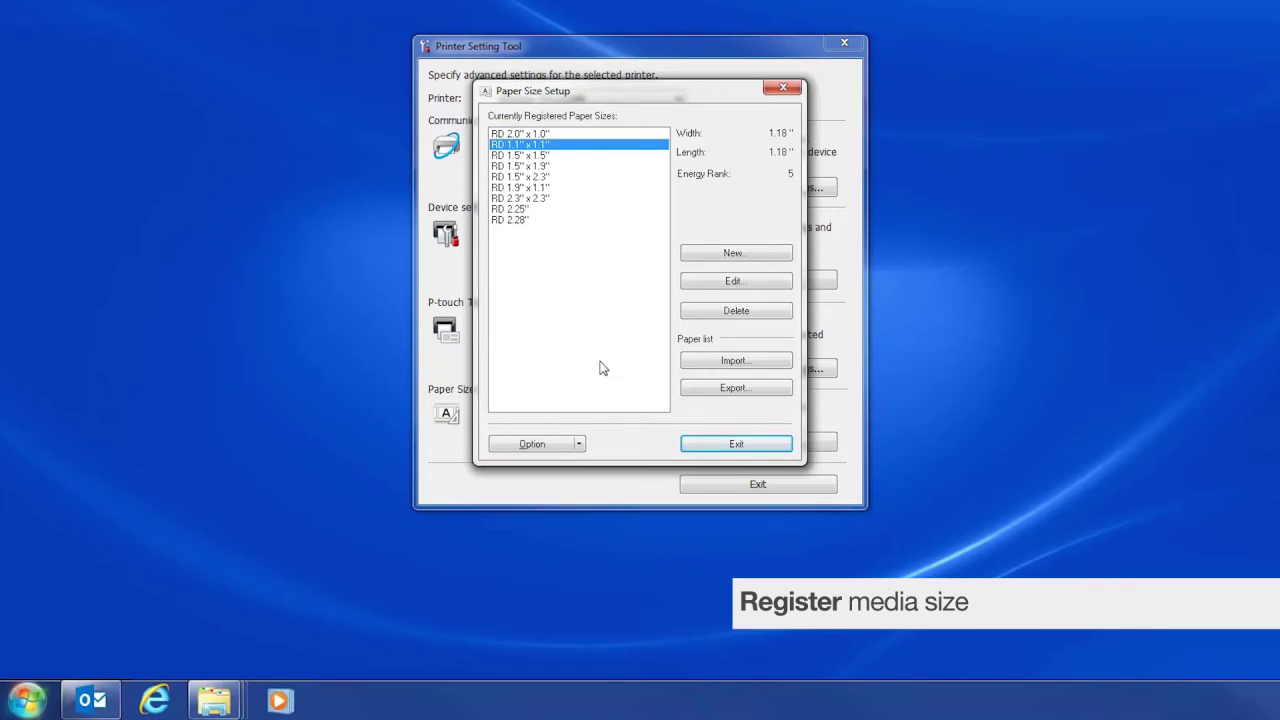
pyautogui.click(579, 445)
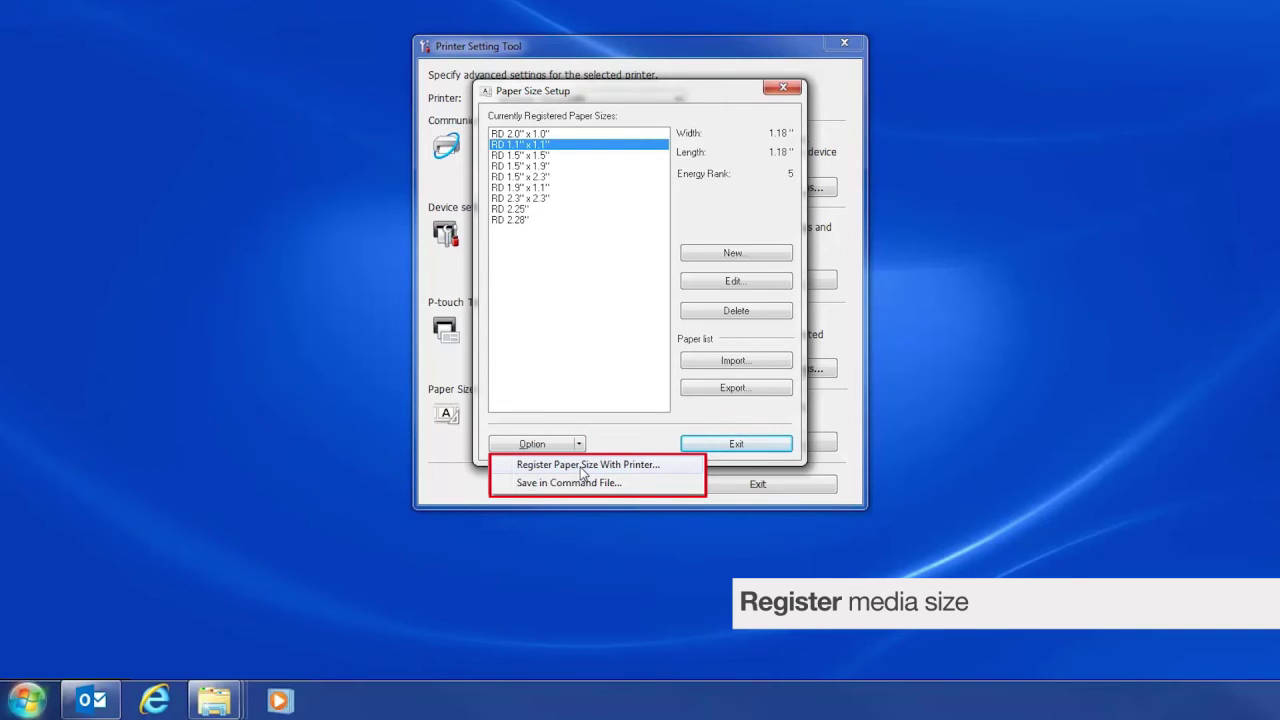
pyautogui.click(582, 466)
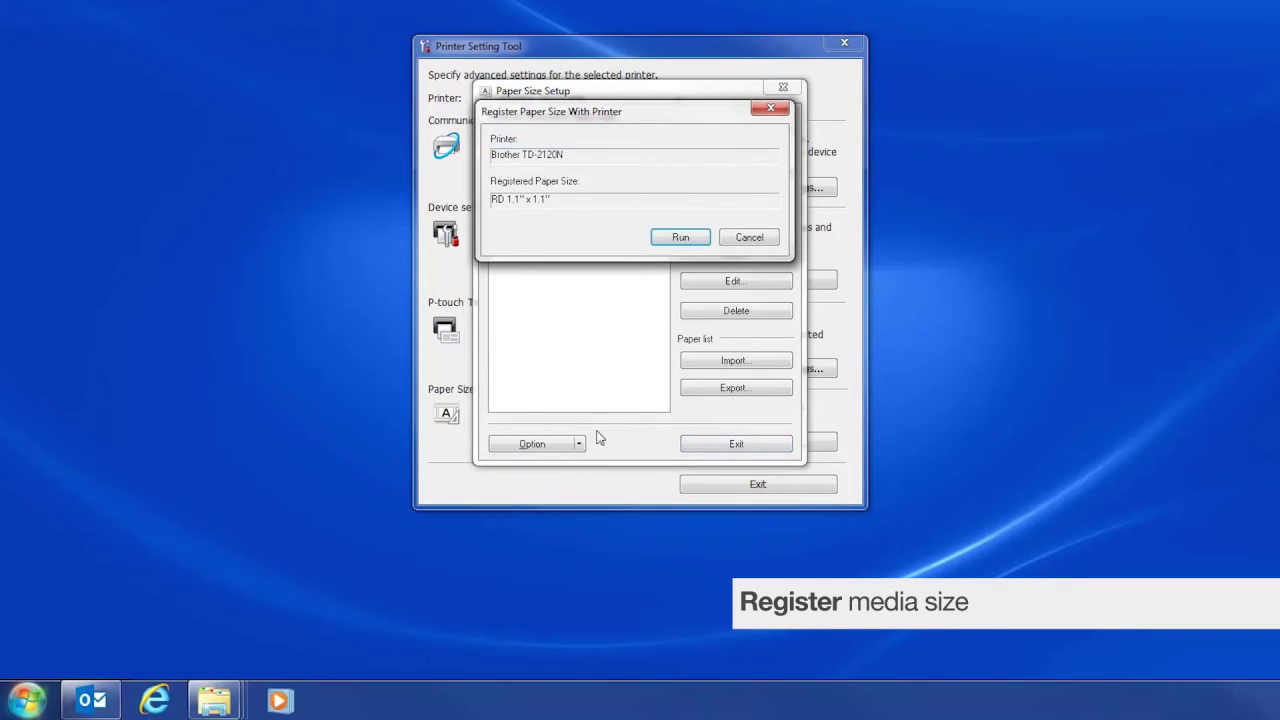
pyautogui.click(684, 239)
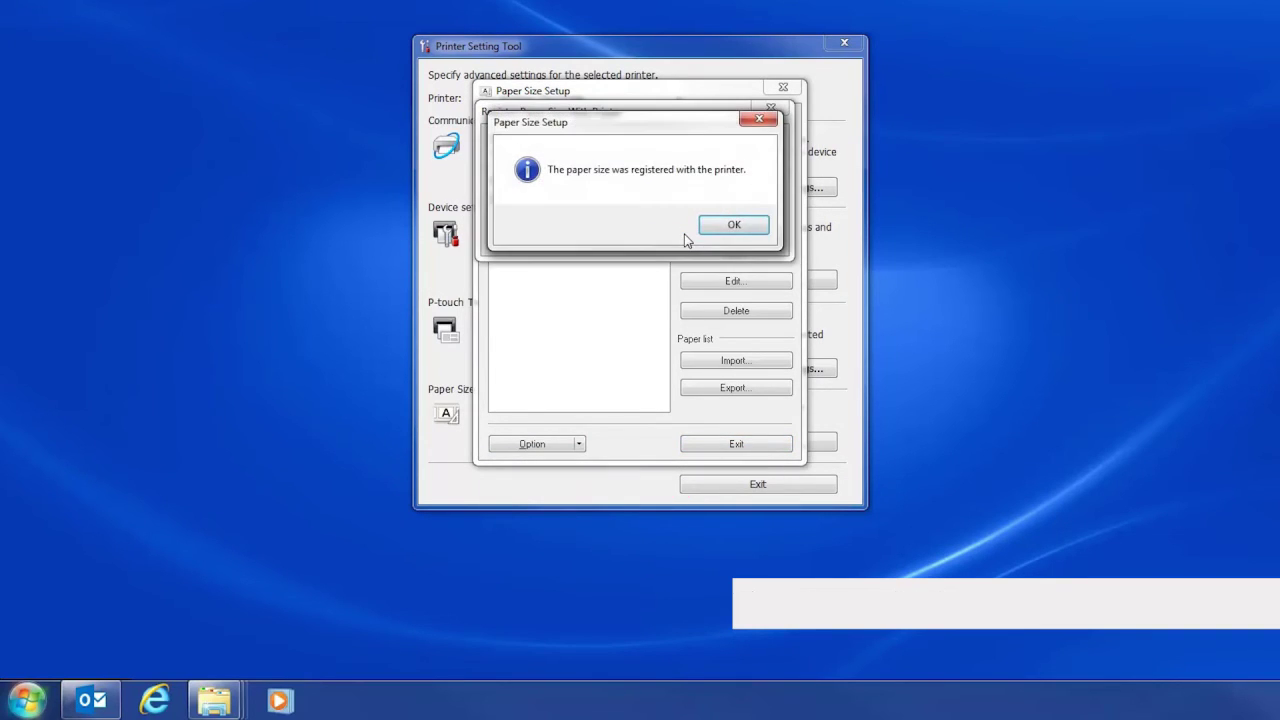
pyautogui.click(713, 229)
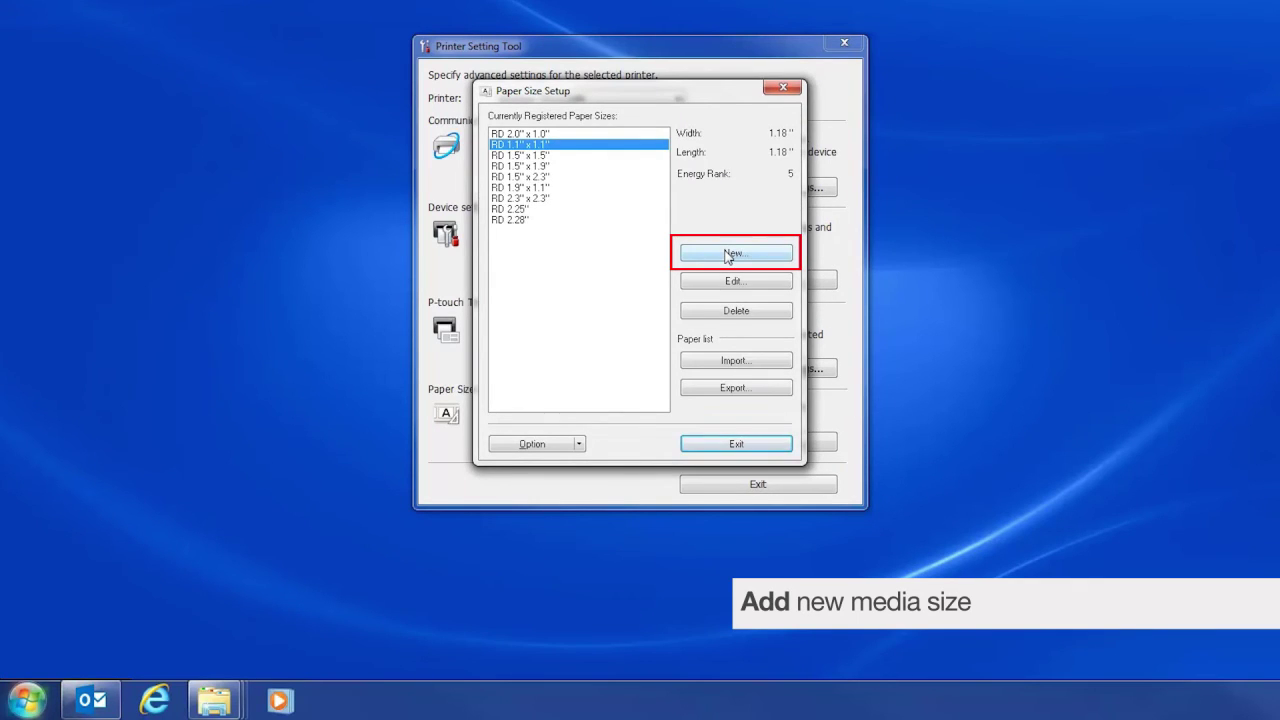
pyautogui.click(727, 254)
# Add a Die-cut Label size 'New Label', 1.23" wide with a 0.11" left margin.
pyautogui.write('New ')
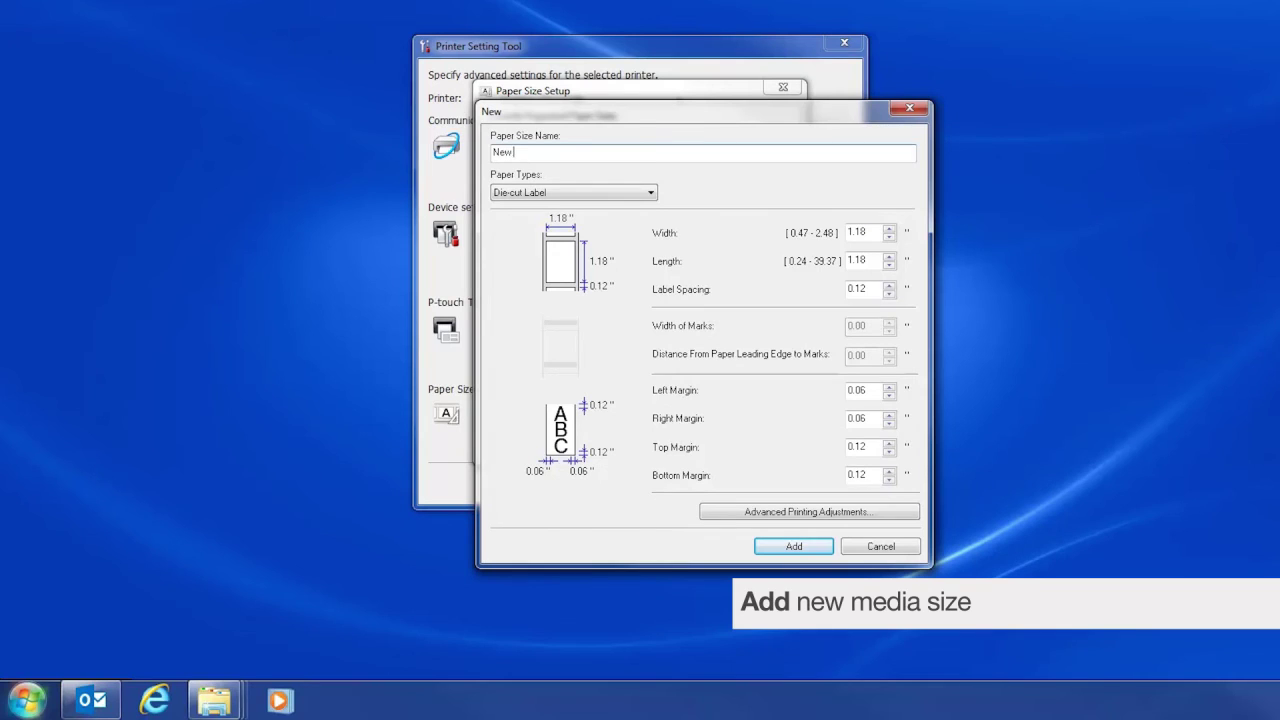
pyautogui.write('Label')
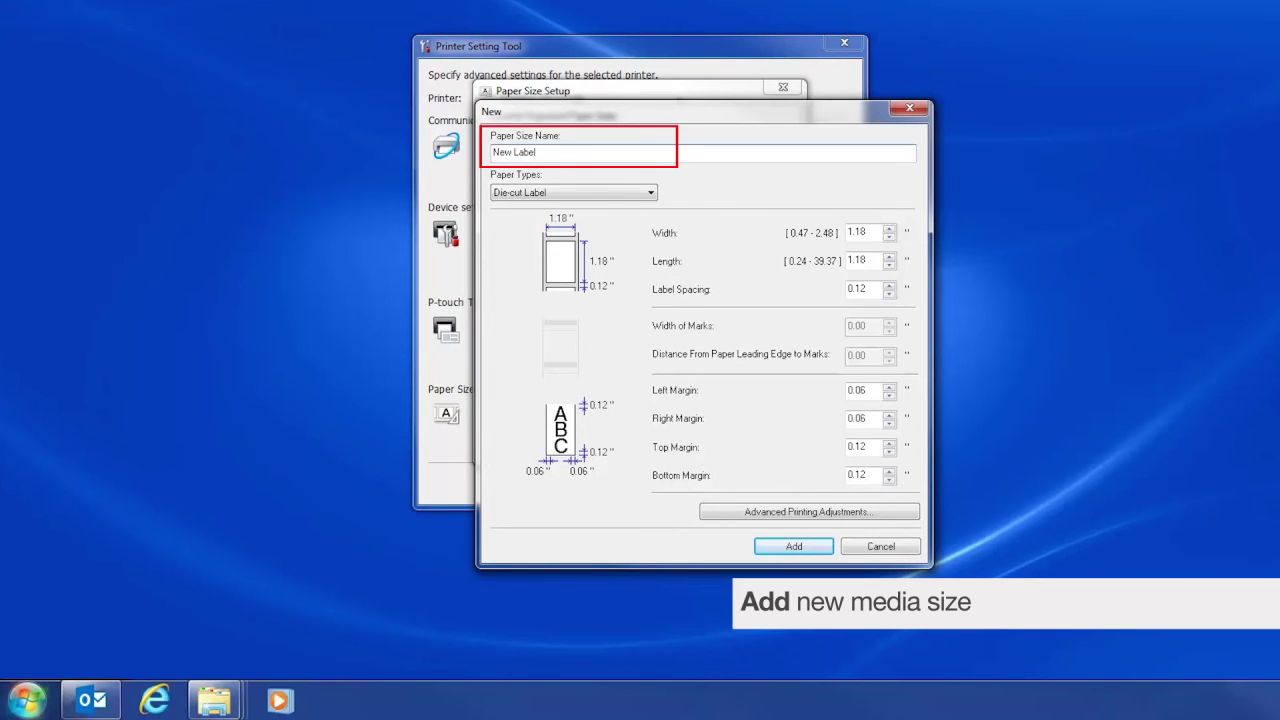
pyautogui.click(650, 193)
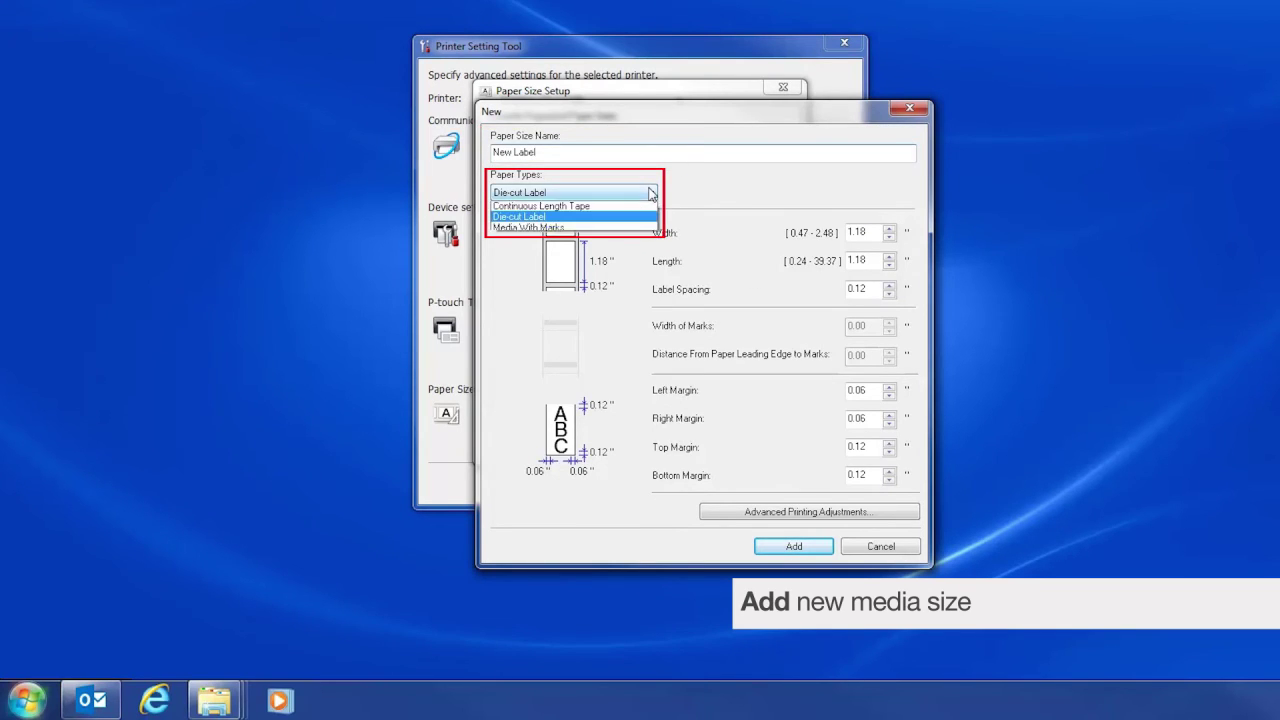
pyautogui.click(568, 218)
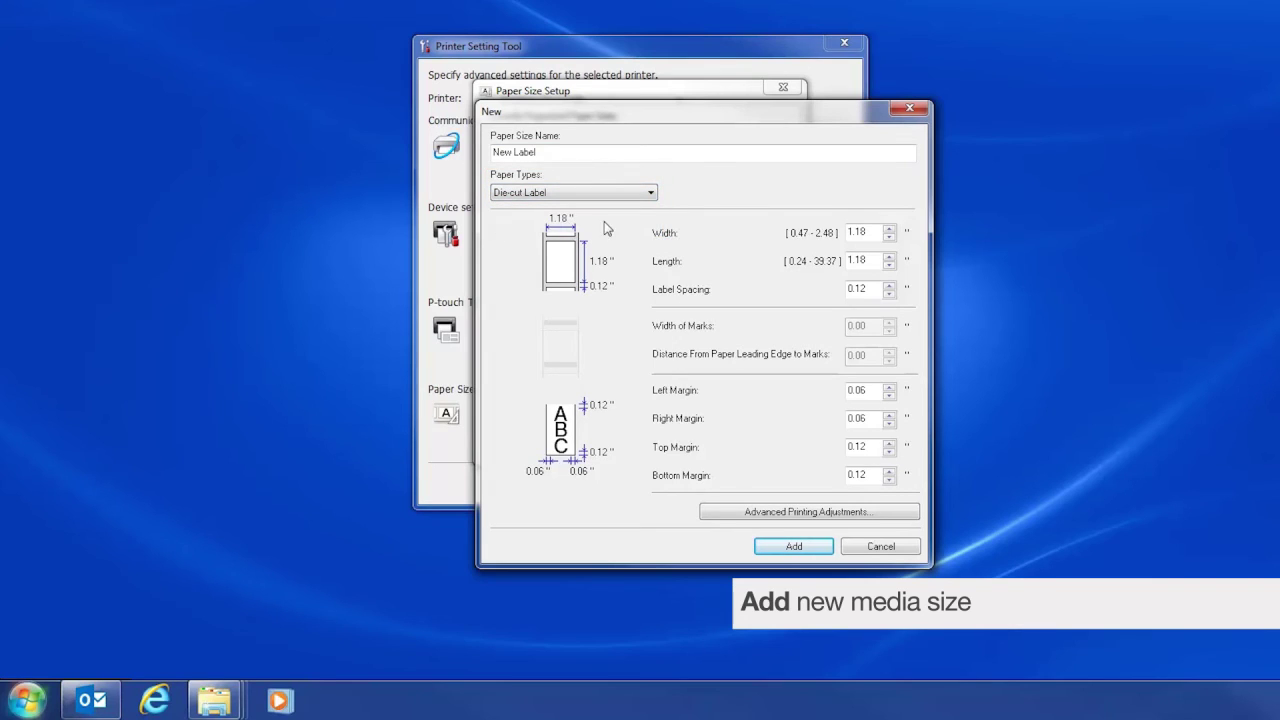
pyautogui.click(888, 229)
pyautogui.click(888, 229)
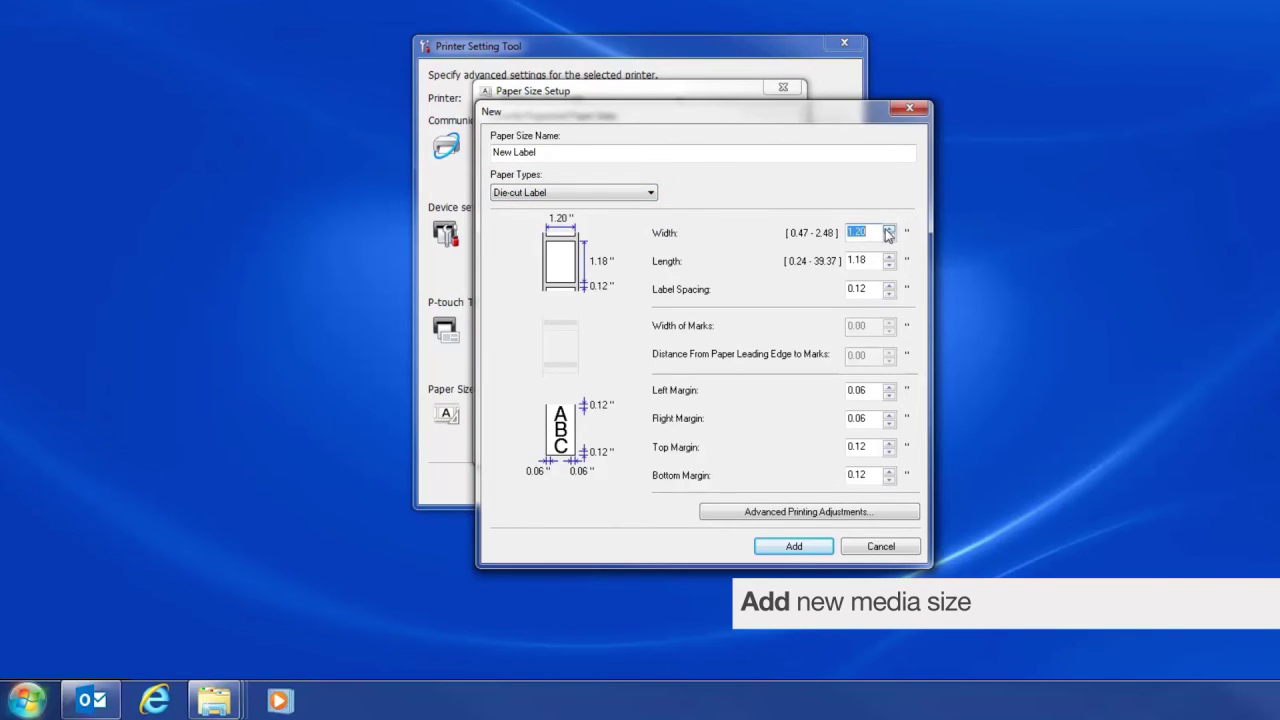
pyautogui.click(888, 229)
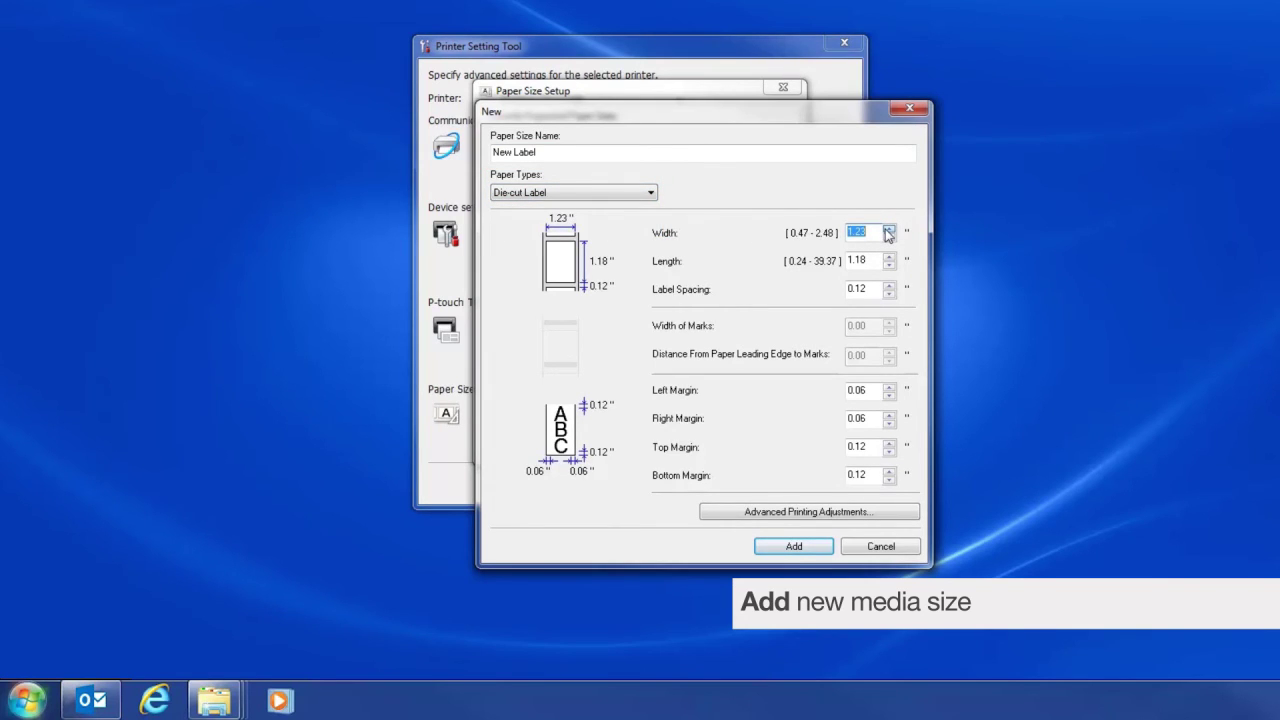
pyautogui.click(888, 386)
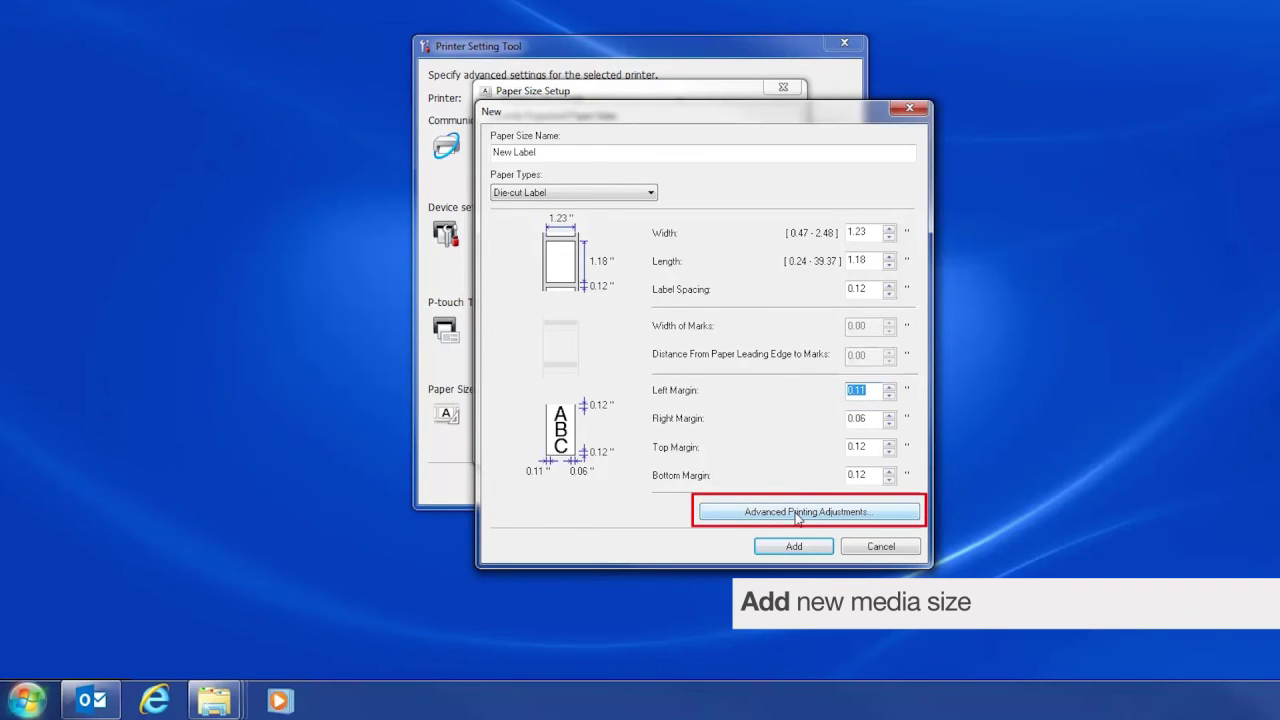
pyautogui.click(797, 512)
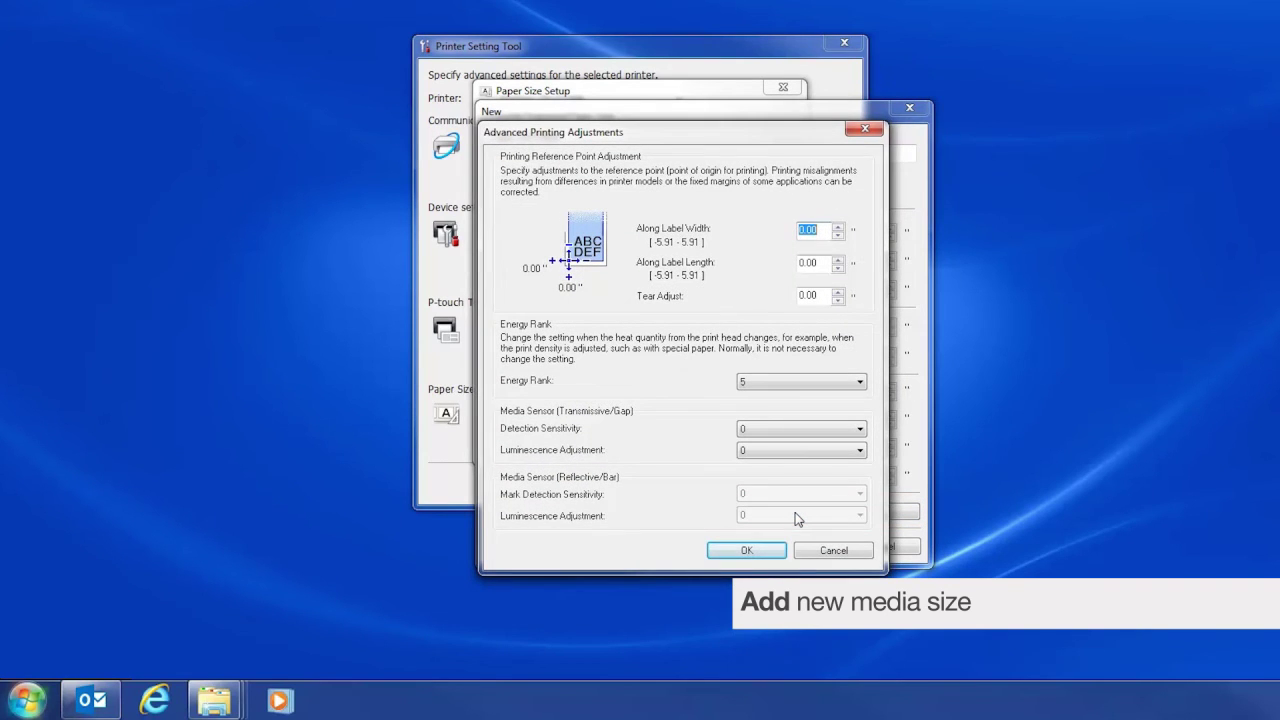
pyautogui.click(764, 551)
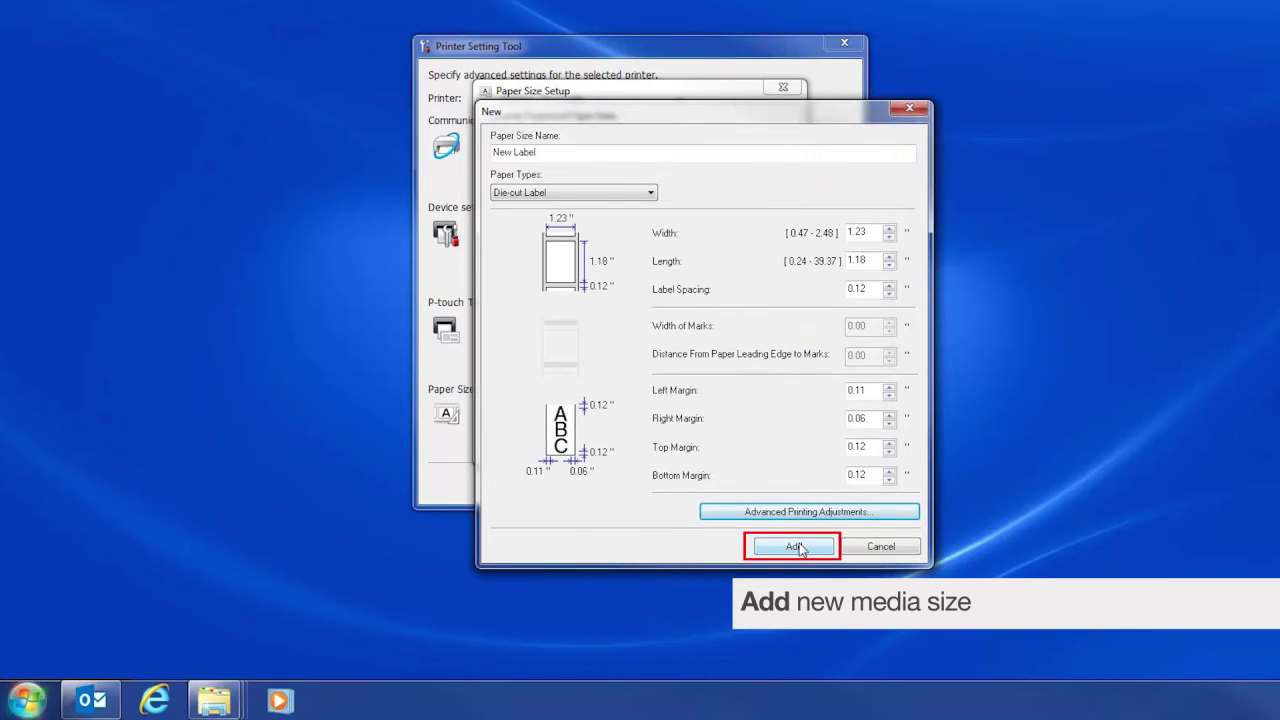
pyautogui.click(793, 548)
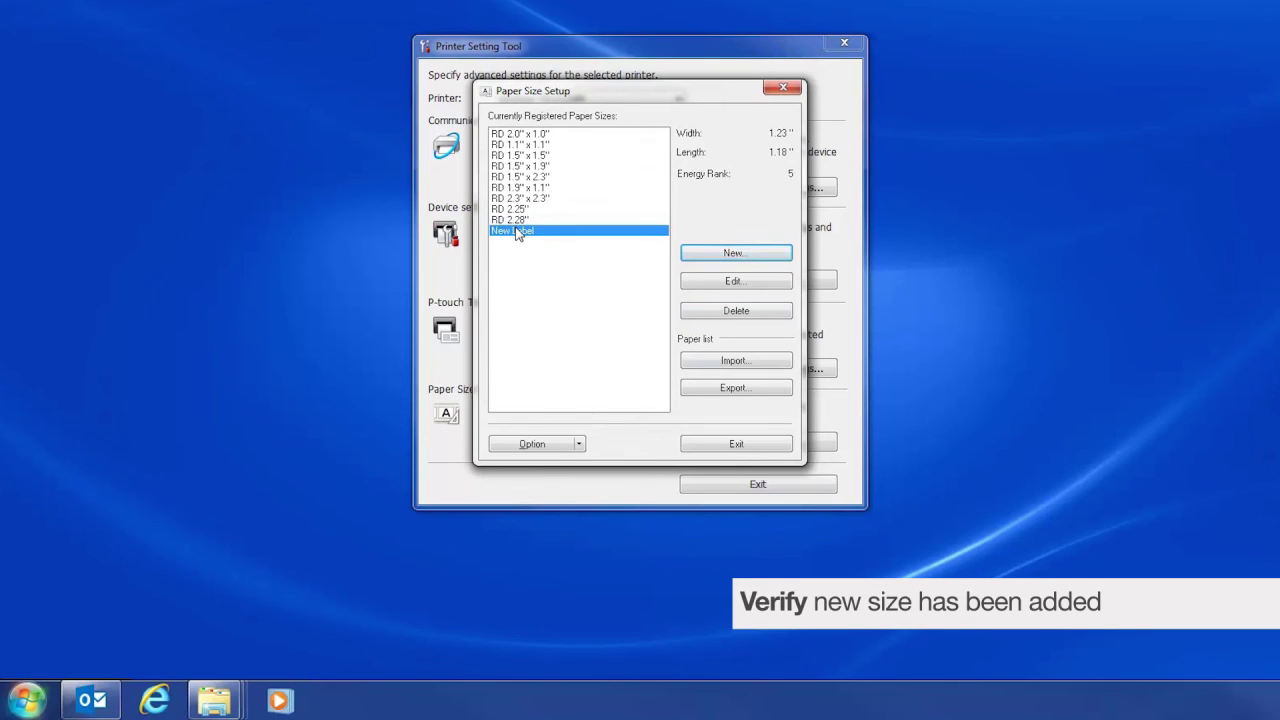
# Register New Label with the TD-2120N, then exit paper size setup, accepting the restart notice.
pyautogui.click(578, 444)
pyautogui.click(583, 465)
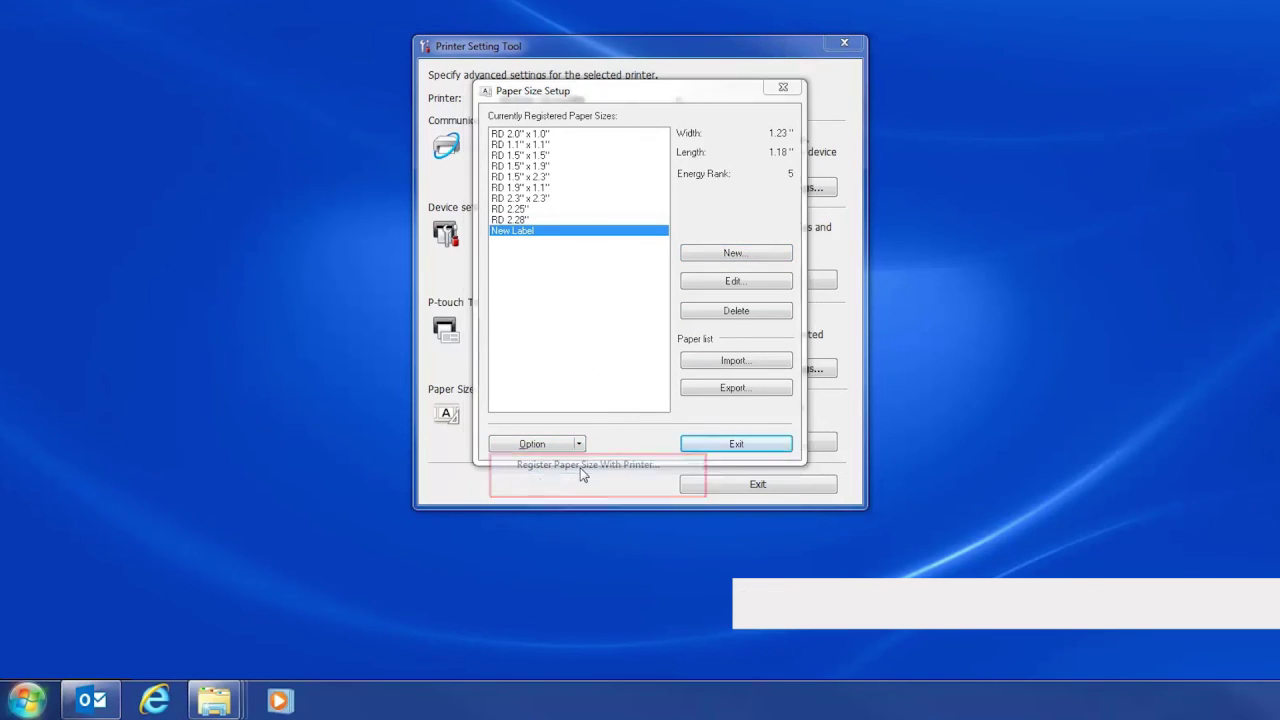
pyautogui.click(681, 238)
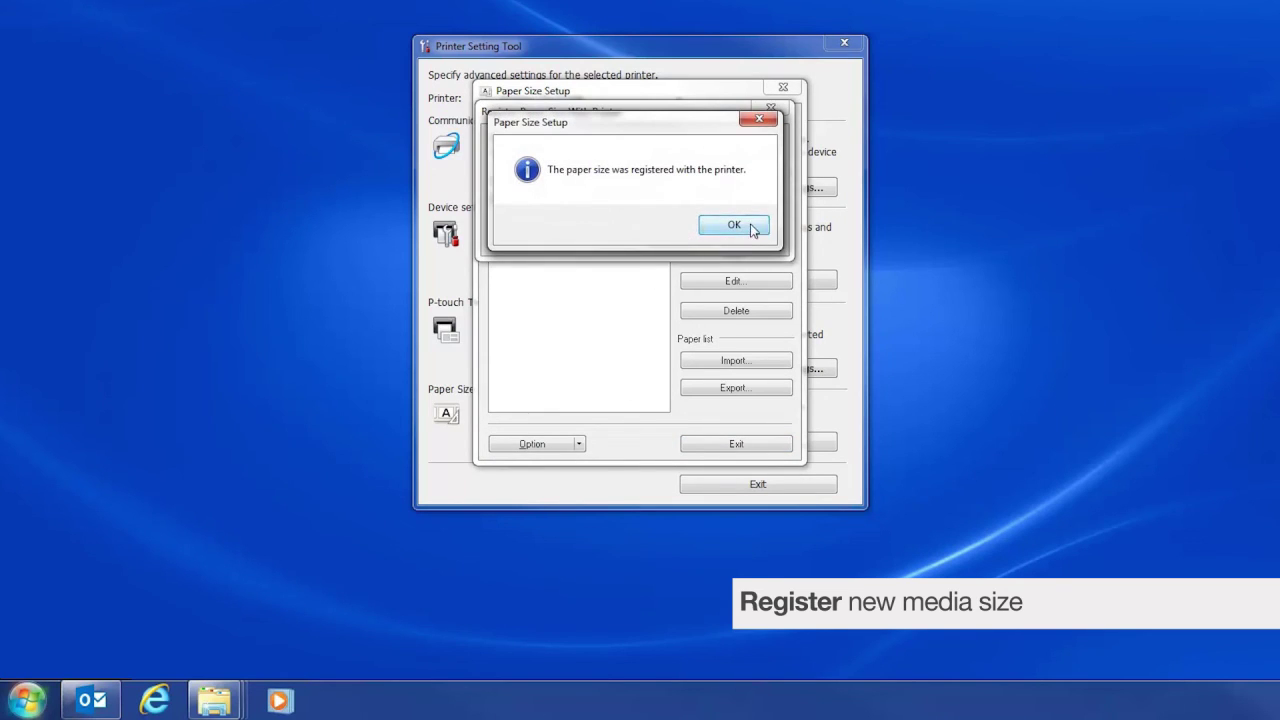
pyautogui.click(753, 229)
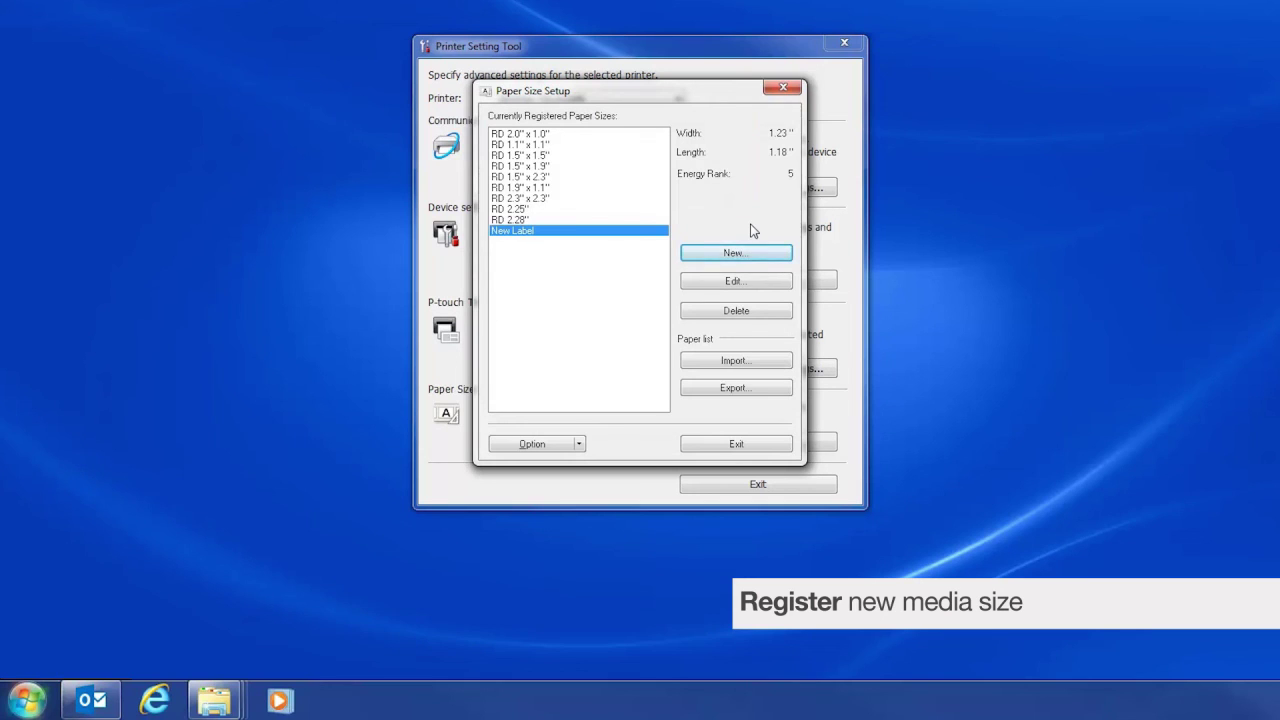
pyautogui.click(761, 445)
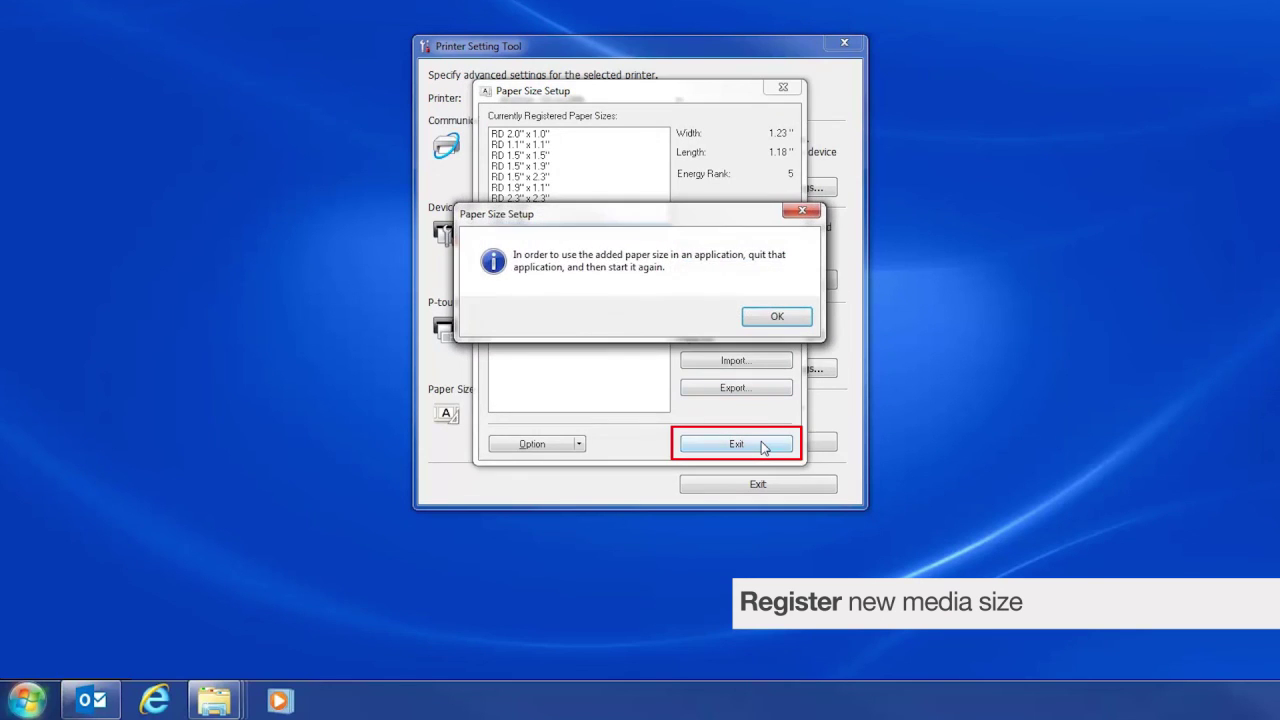
pyautogui.click(795, 320)
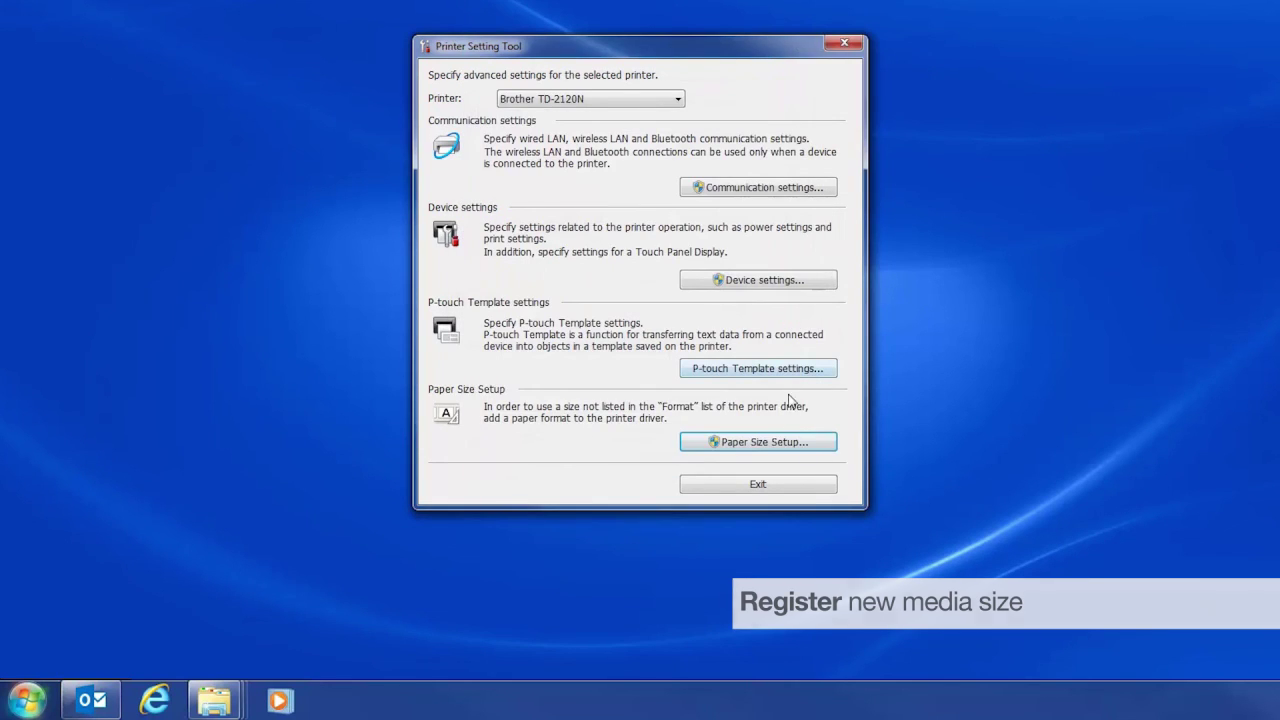